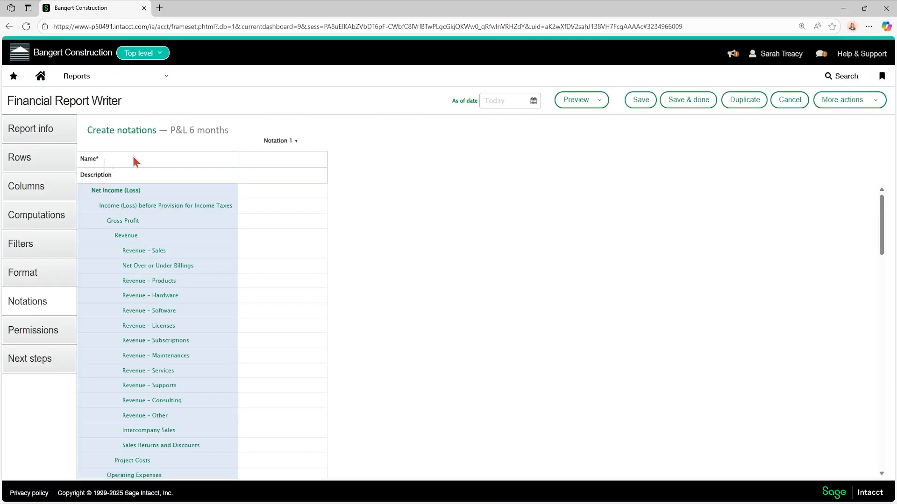
Create a notation named "Note 1" with "seasonal fluctuation" for Revenue and a reminder to ask a colleague for Project Costs
click(283, 164)
text(Note 1)
click(269, 236)
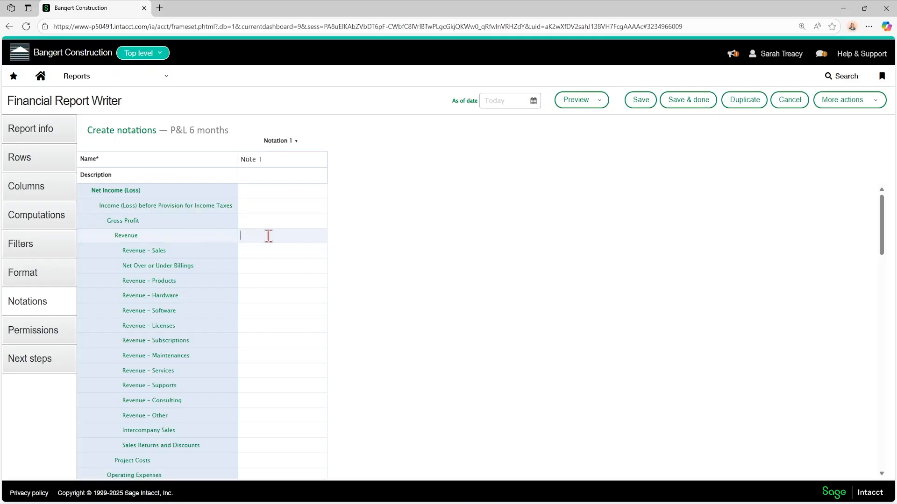
text(seasonal fluctuation)
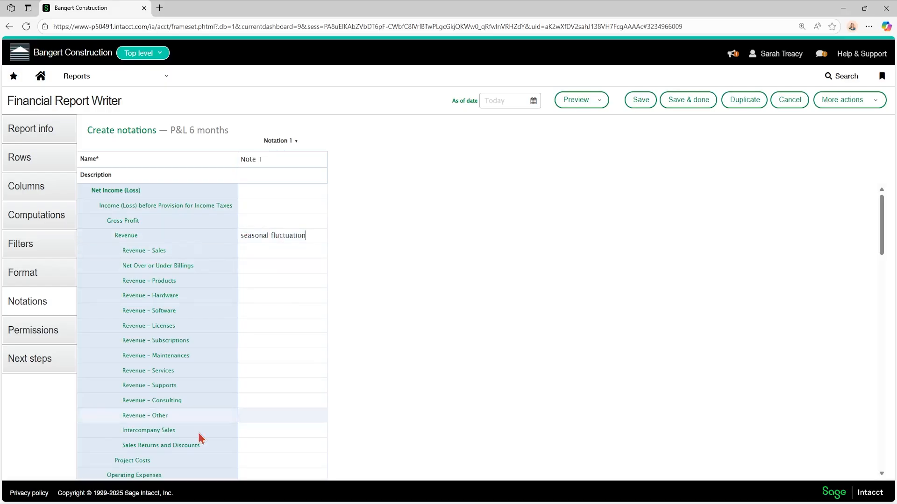
click(254, 460)
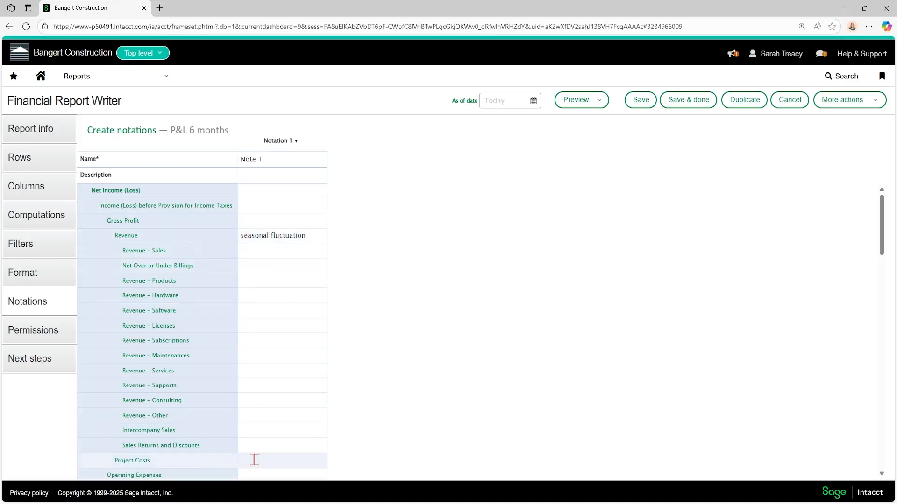
text(ask carl)
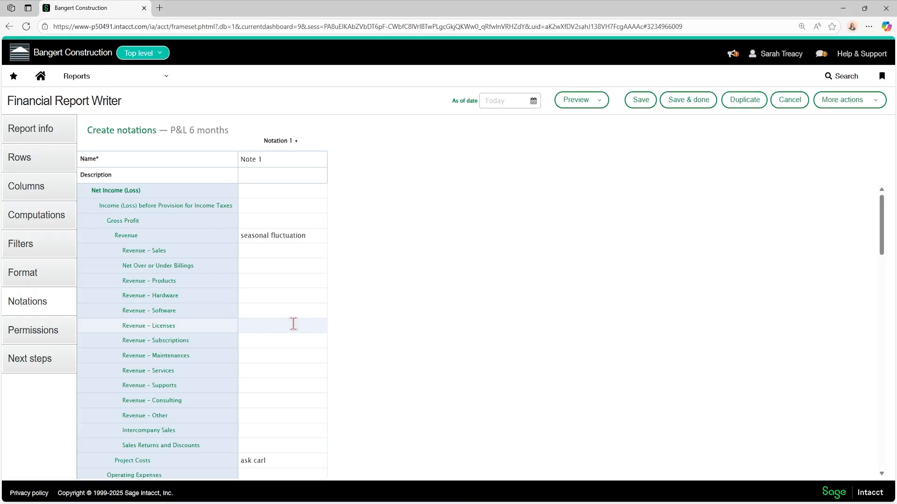
Add a third report column after the Actual column, with column type Notation and notation Note 1
click(37, 195)
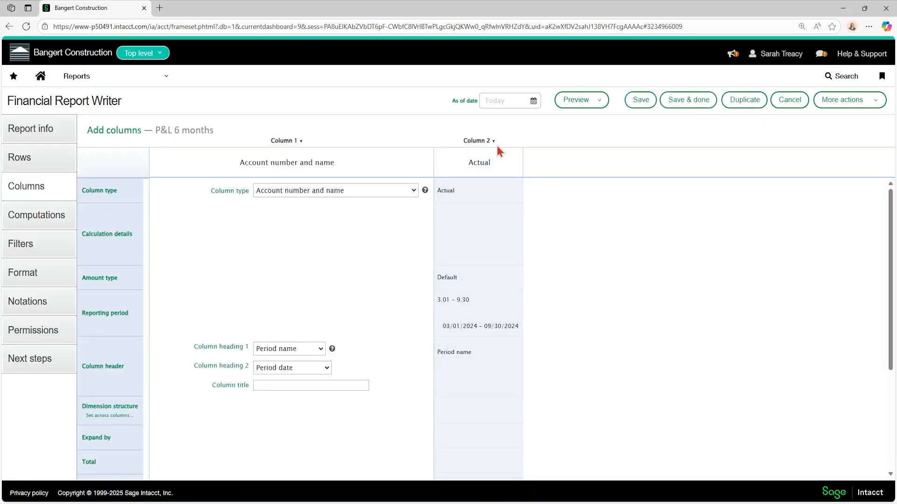
click(494, 143)
click(472, 161)
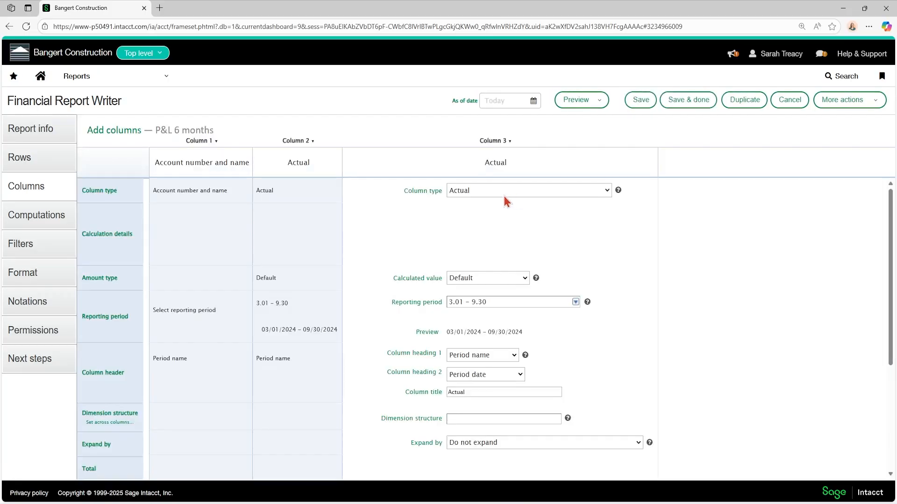
click(503, 194)
drag(610, 238, 593, 404)
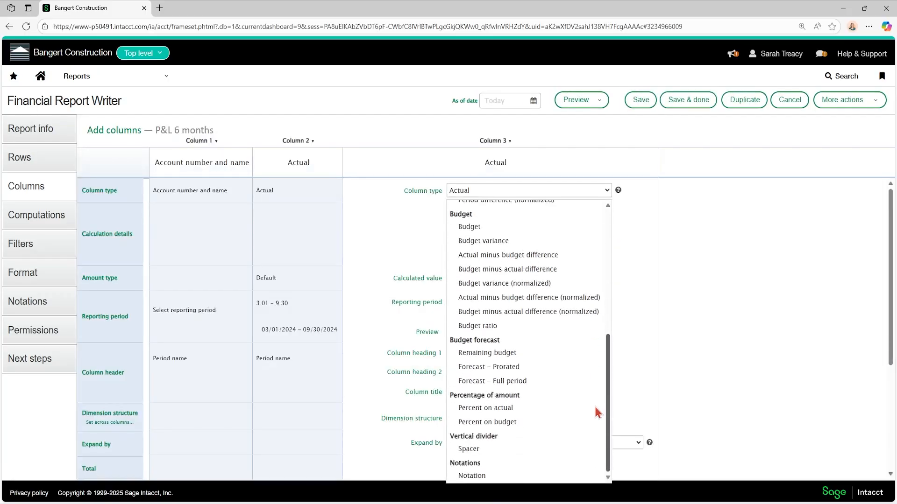
click(486, 475)
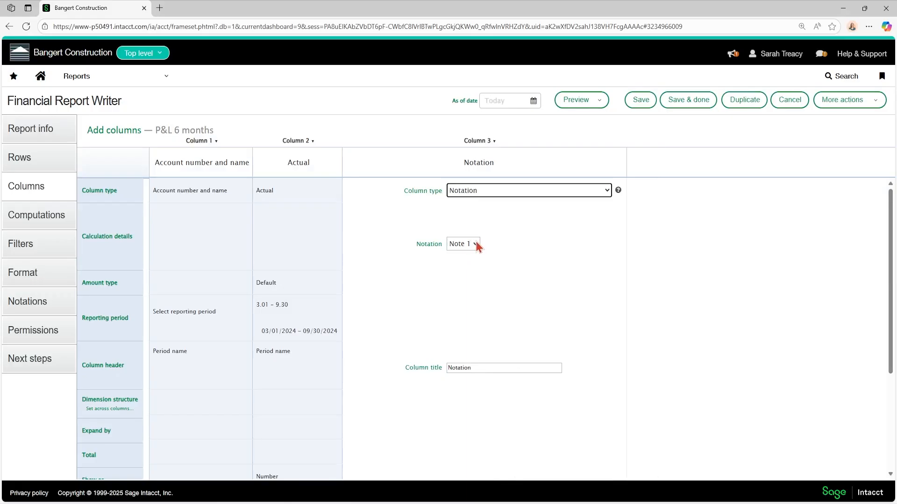
click(464, 315)
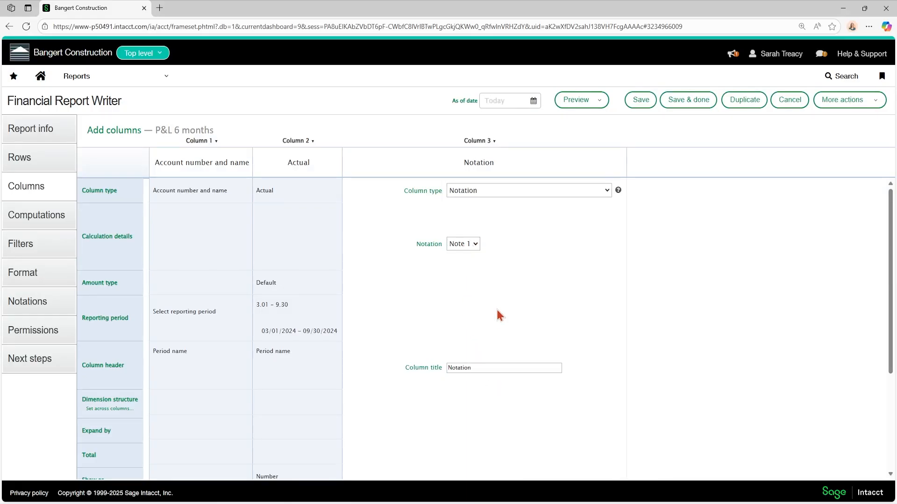
Preview the report with its notation column, close the preview, and return to the notations to view the Notation 1 column options
click(576, 99)
click(571, 117)
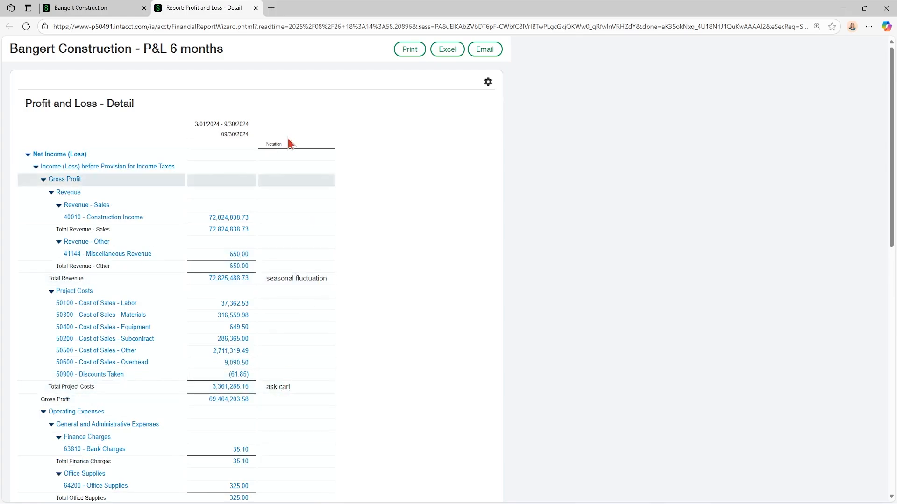
click(255, 8)
click(35, 308)
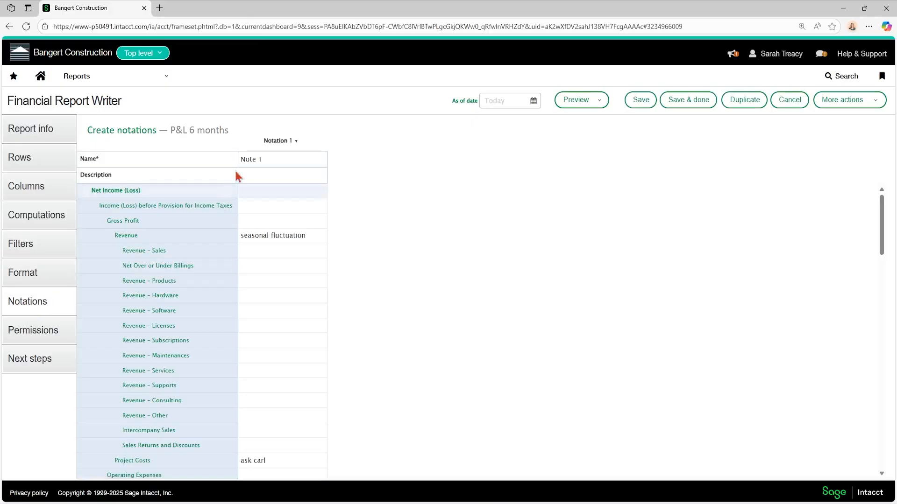
click(294, 142)
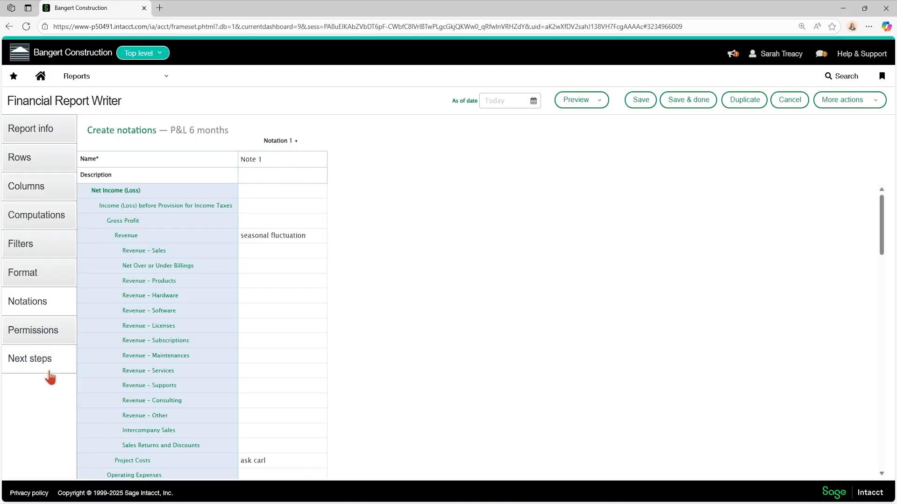
Open the report's permissions, and in a duplicated browser tab examine the financial reports default permissions setting in the General Ledger configuration
click(41, 341)
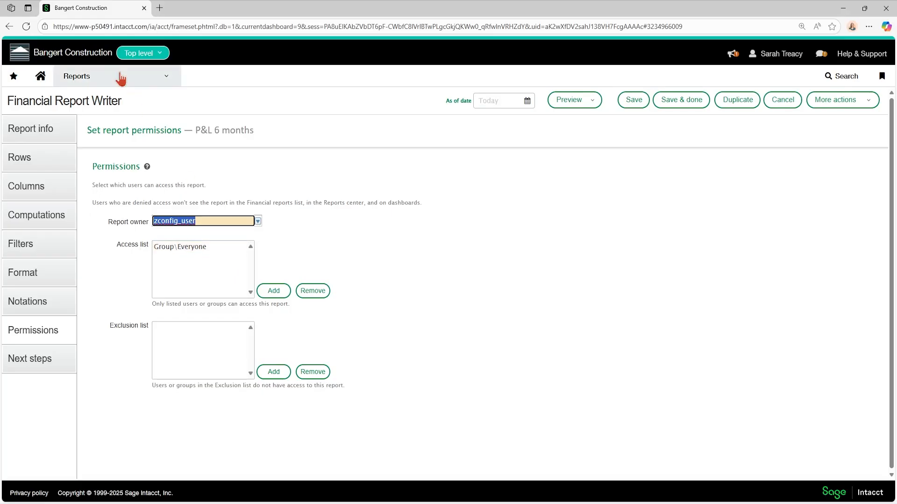
right_click(126, 10)
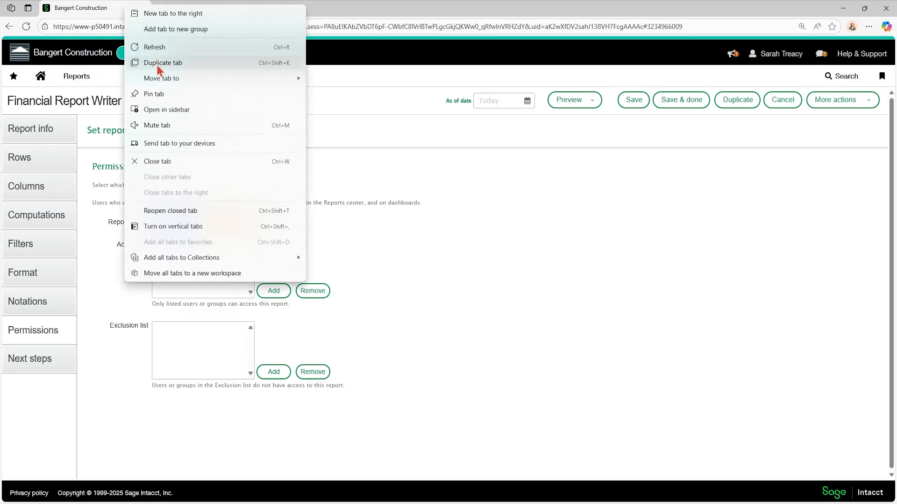
click(189, 62)
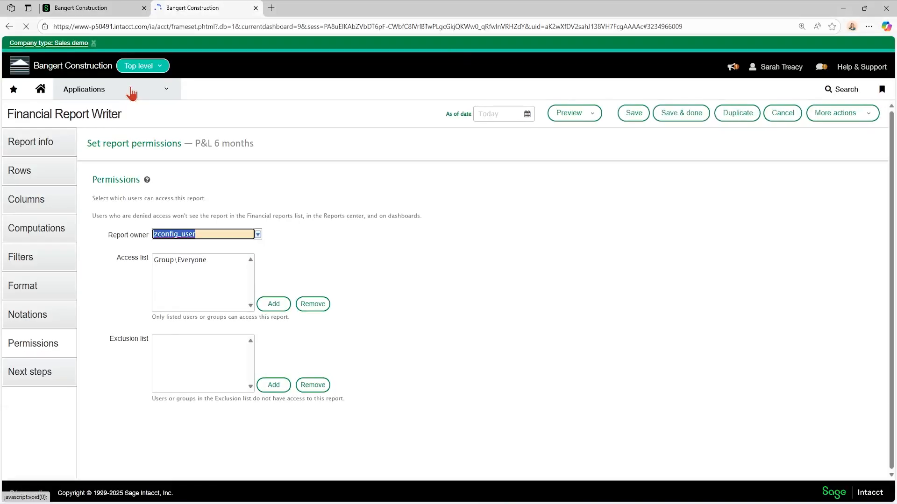
click(130, 90)
click(102, 227)
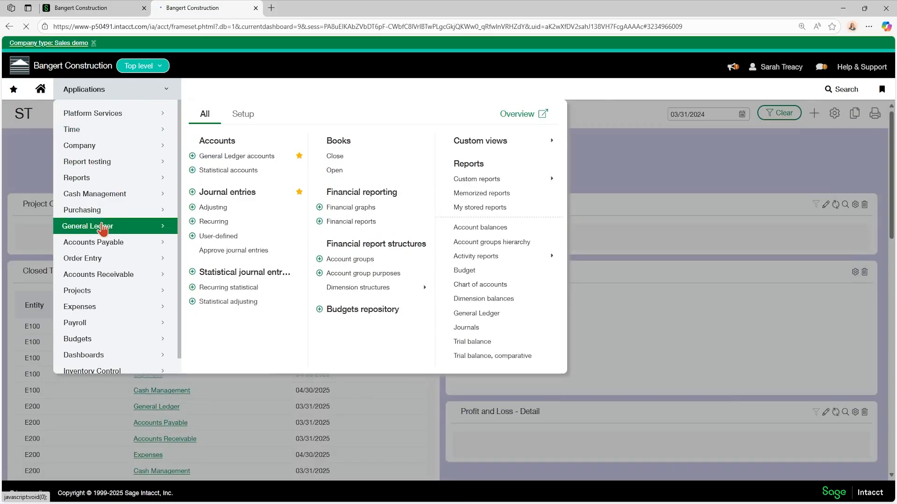
click(243, 114)
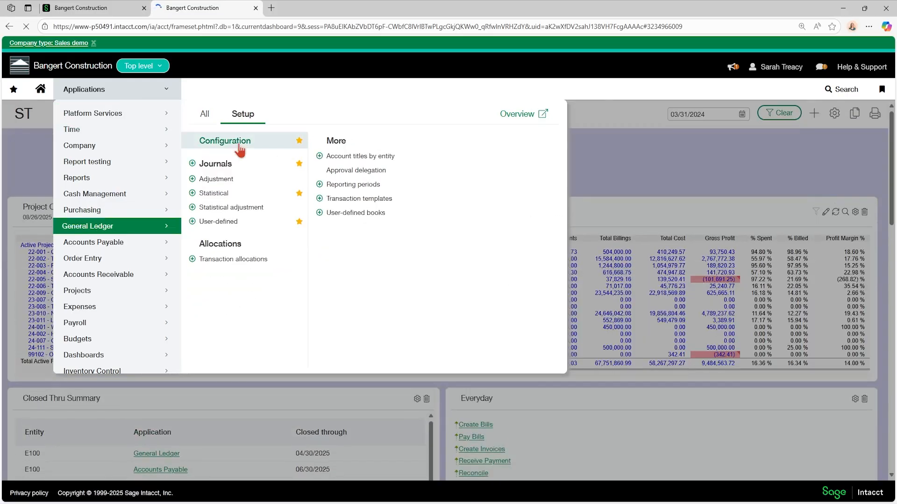
click(240, 143)
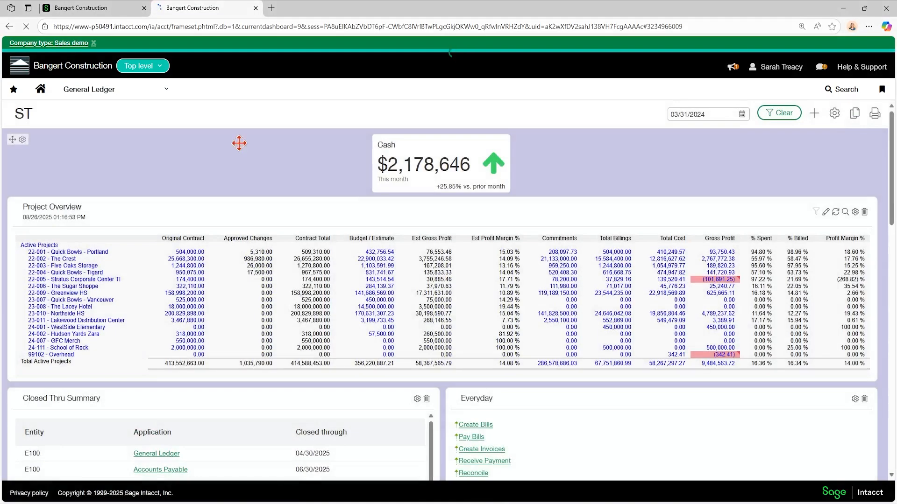
scroll(228, 192, down, 7)
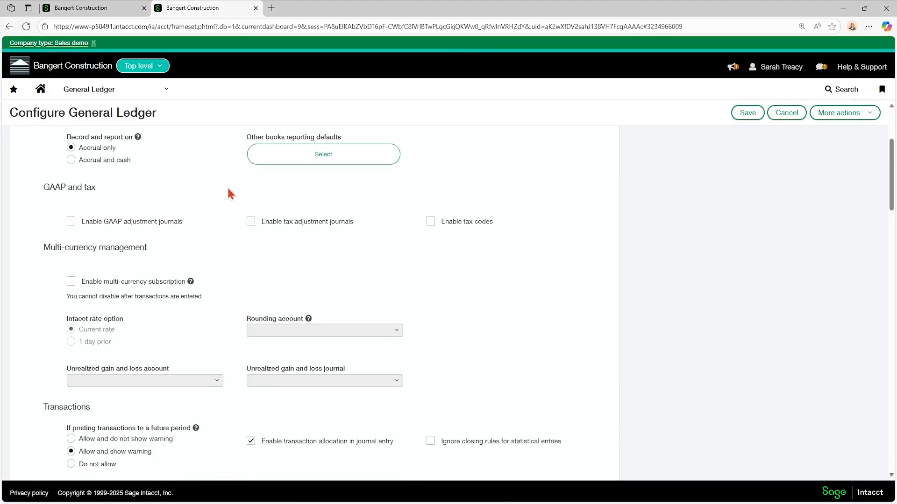
scroll(229, 192, down, 6)
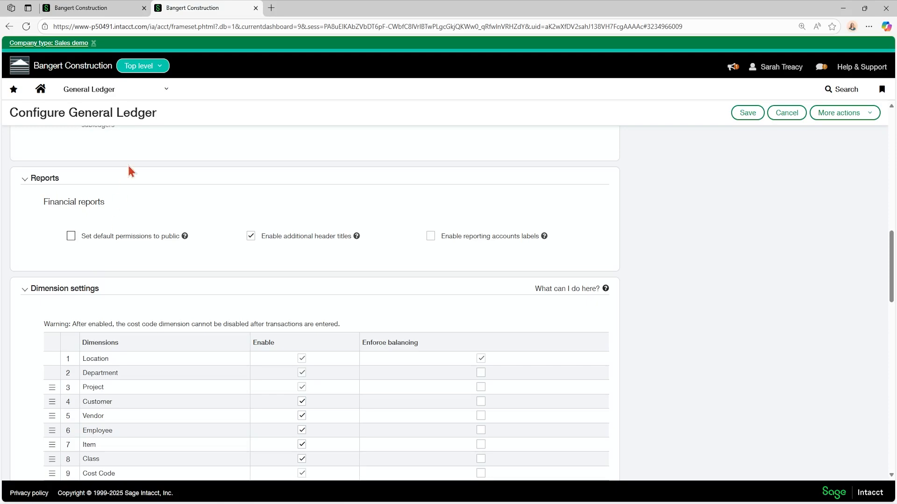
Return to the report's permissions and add an individual user to the access list
click(109, 9)
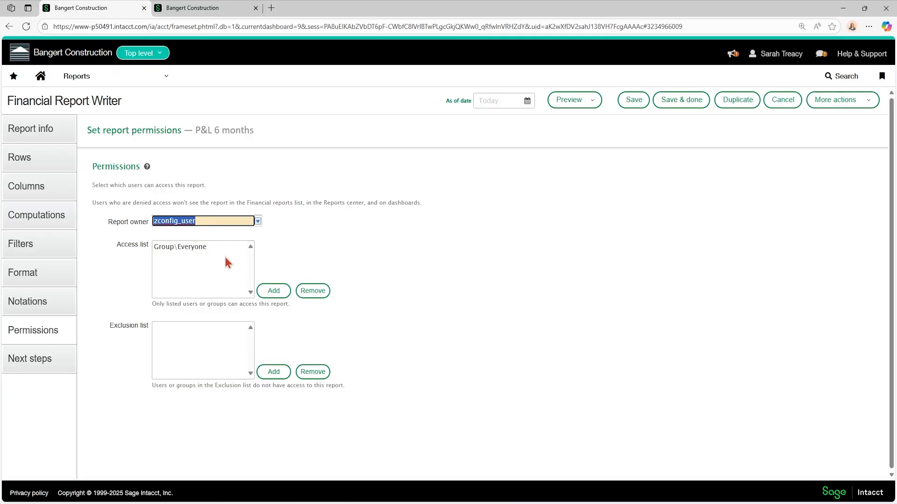
click(274, 290)
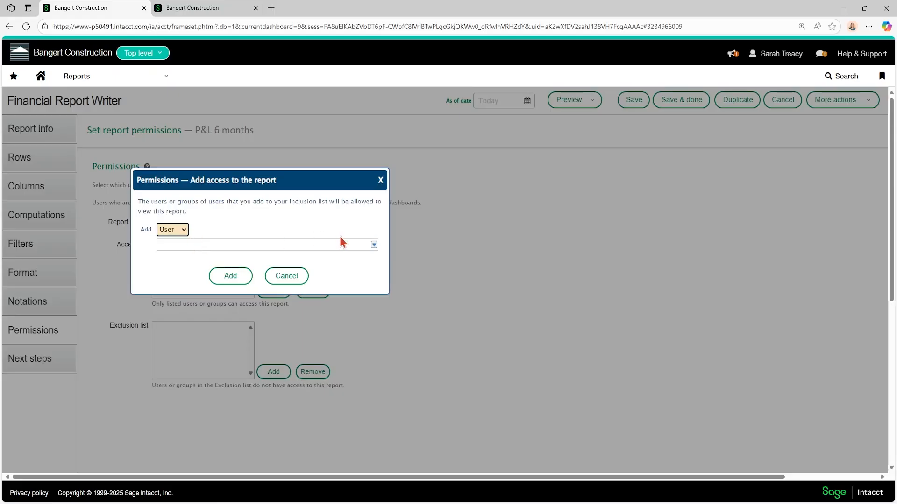
click(374, 245)
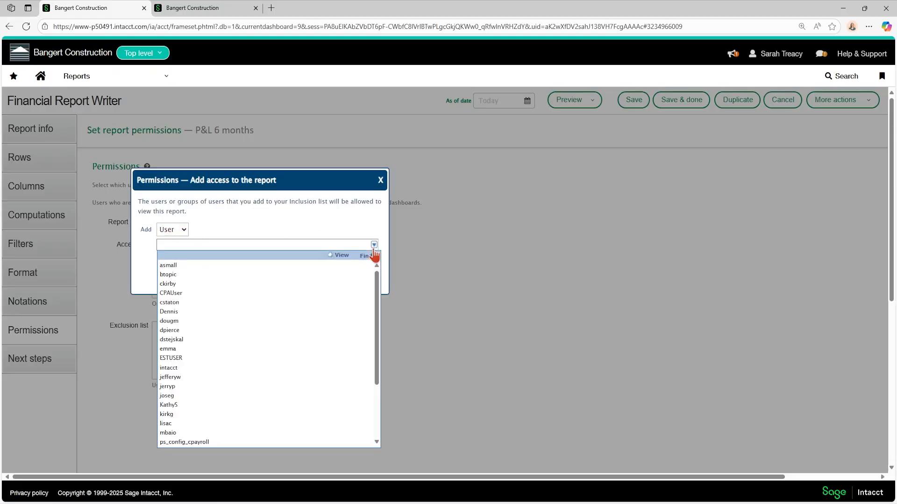
click(174, 311)
click(234, 276)
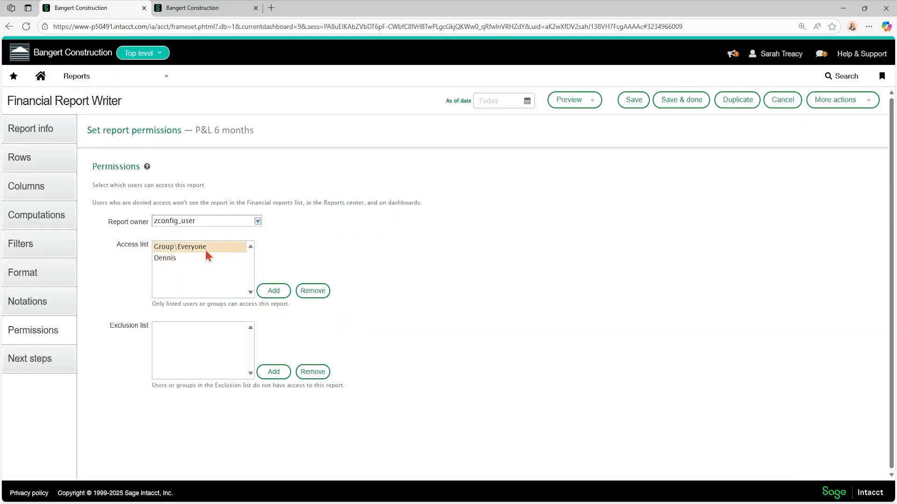
Remove Group\Everyone from the access list and accept moving it to the exclusion list
click(206, 248)
click(312, 290)
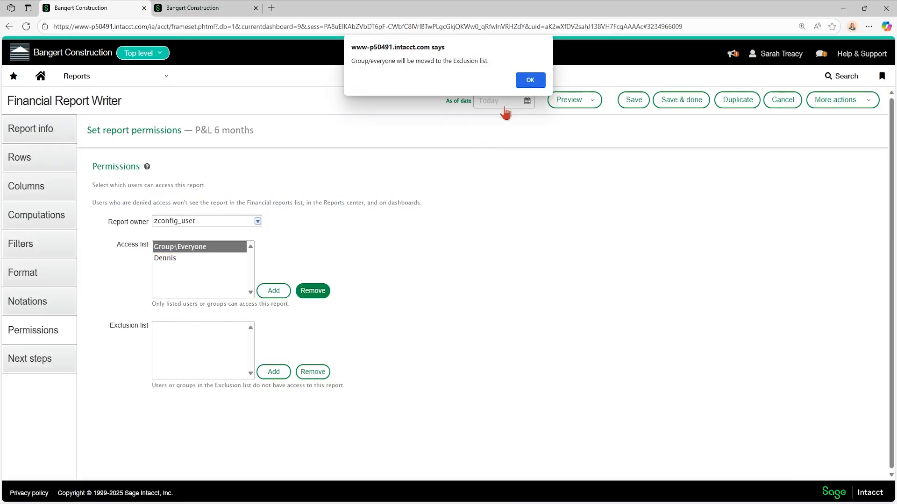
click(530, 80)
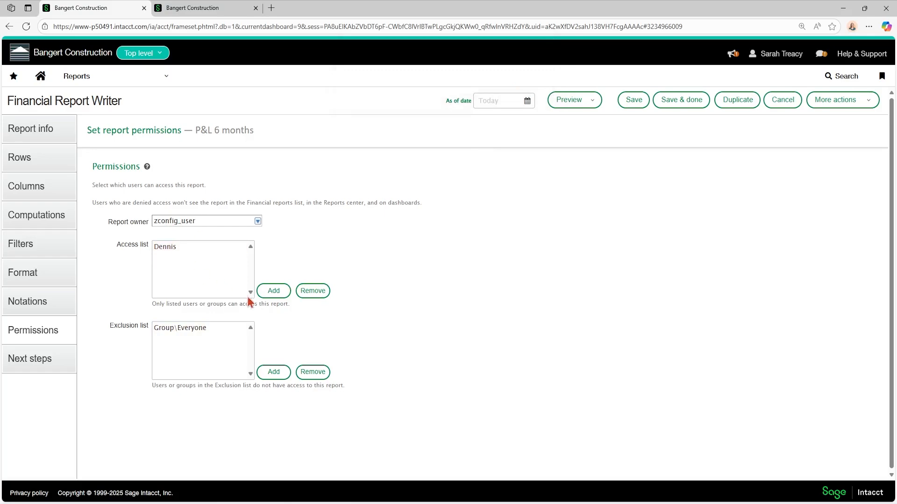
Add the Admin Team group to the report's access list
click(274, 291)
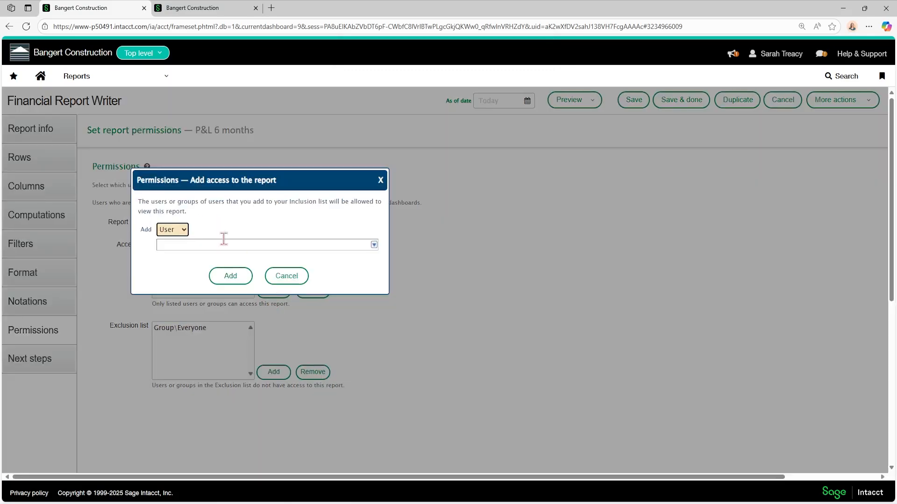
click(176, 230)
click(177, 256)
click(374, 245)
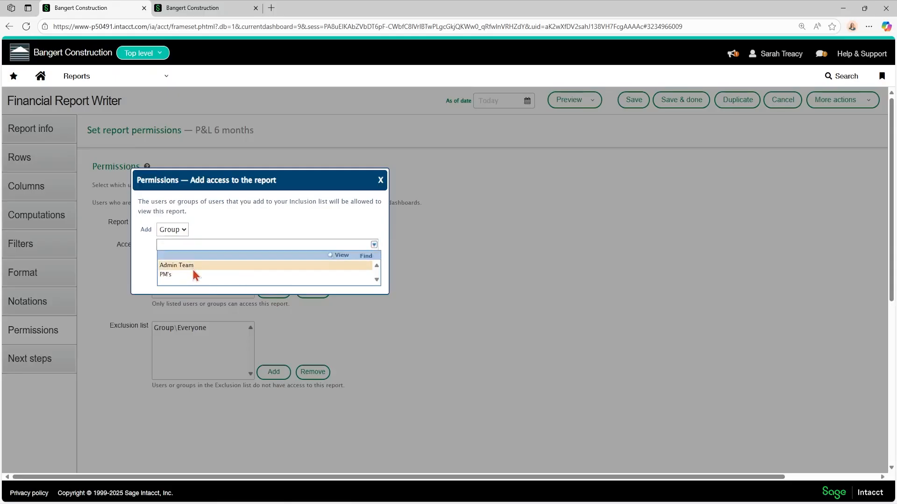
click(191, 267)
click(235, 279)
click(178, 251)
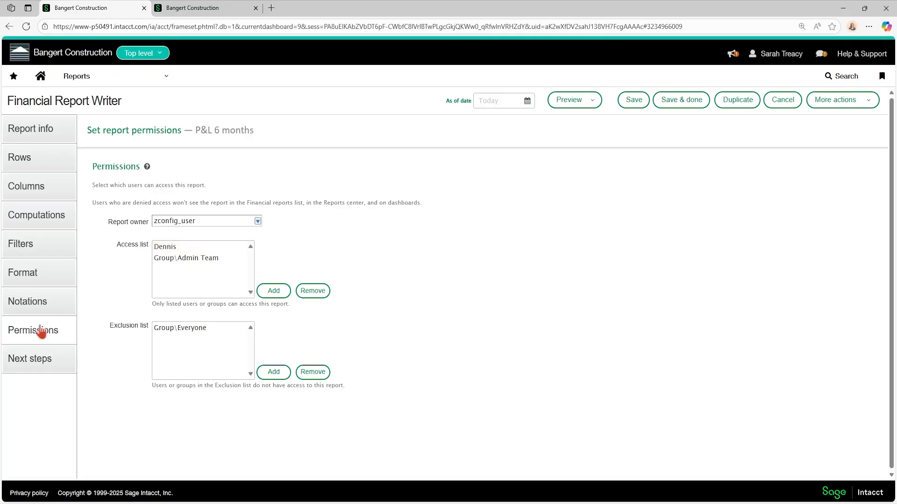
Examine the report's next-step options for adding it to a dashboard, scheduling it, and including it in a report group, closing each without saving
click(34, 367)
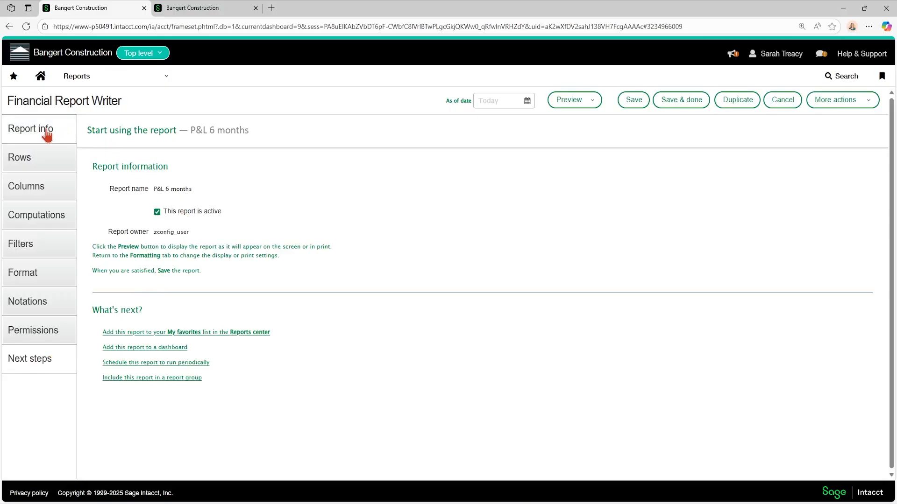
click(119, 350)
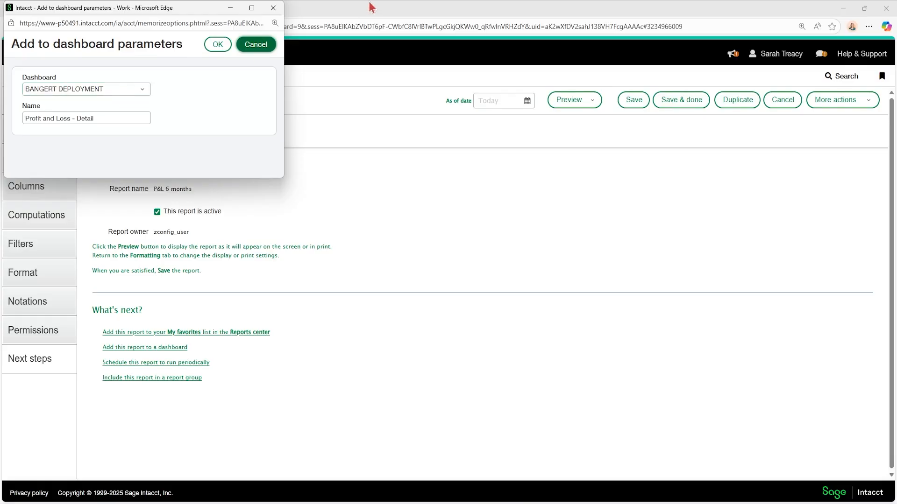
click(274, 8)
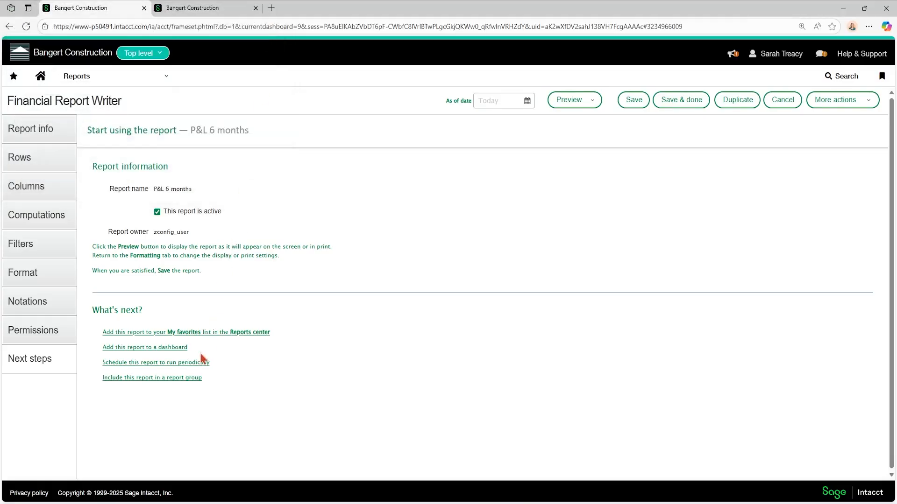
click(176, 364)
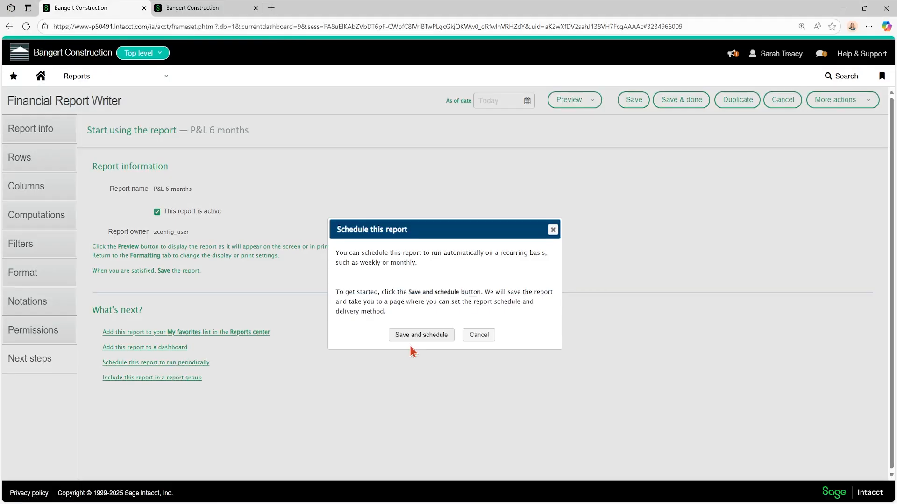
click(553, 229)
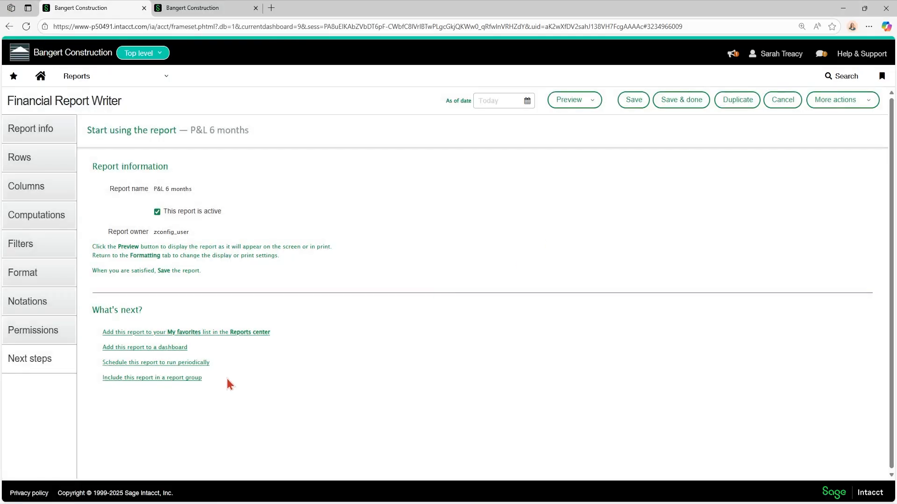
click(159, 379)
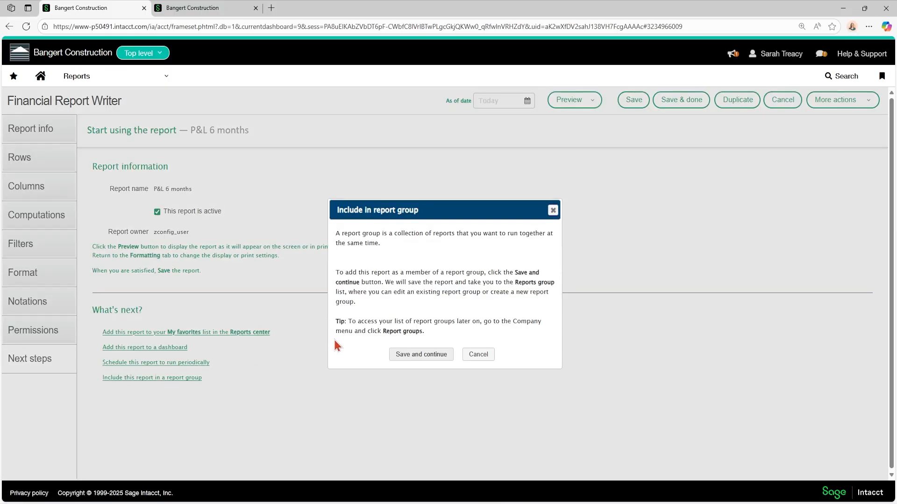
click(553, 211)
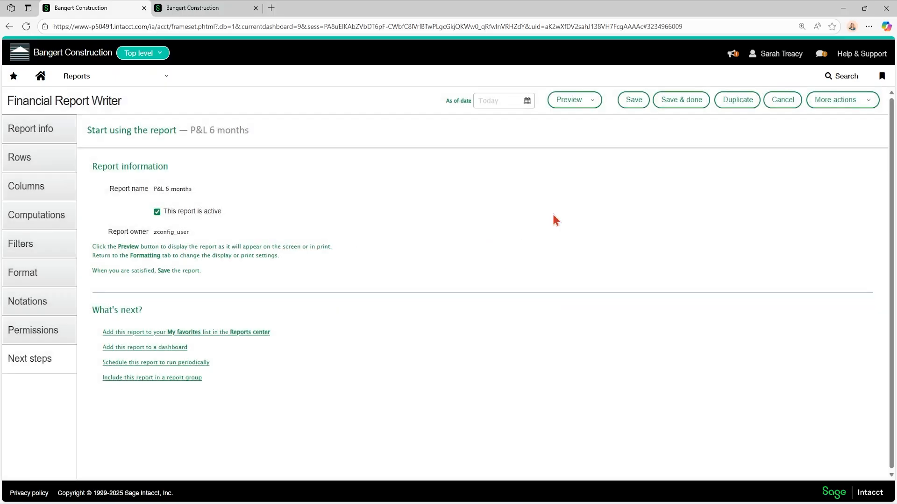